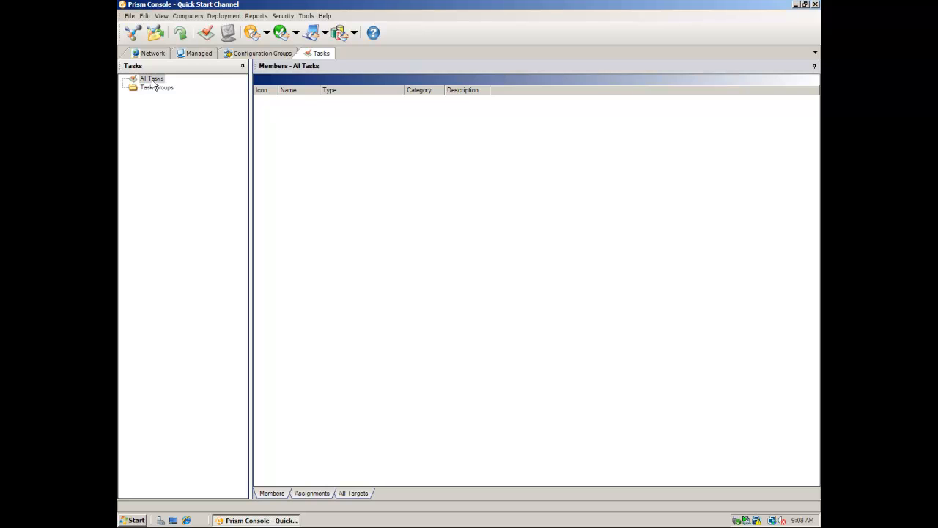
Begin a new task under All Tasks with Windows Installer (MSI) Package as its type
click(163, 86)
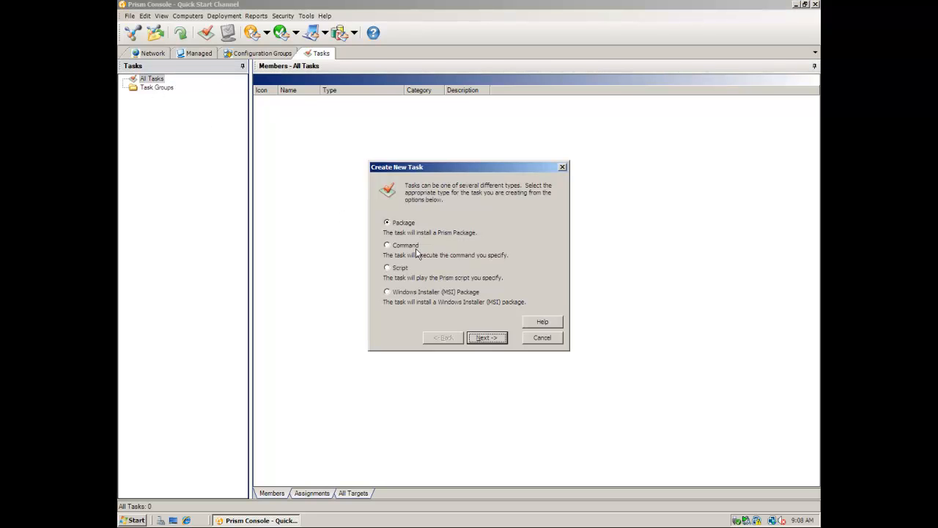
click(405, 295)
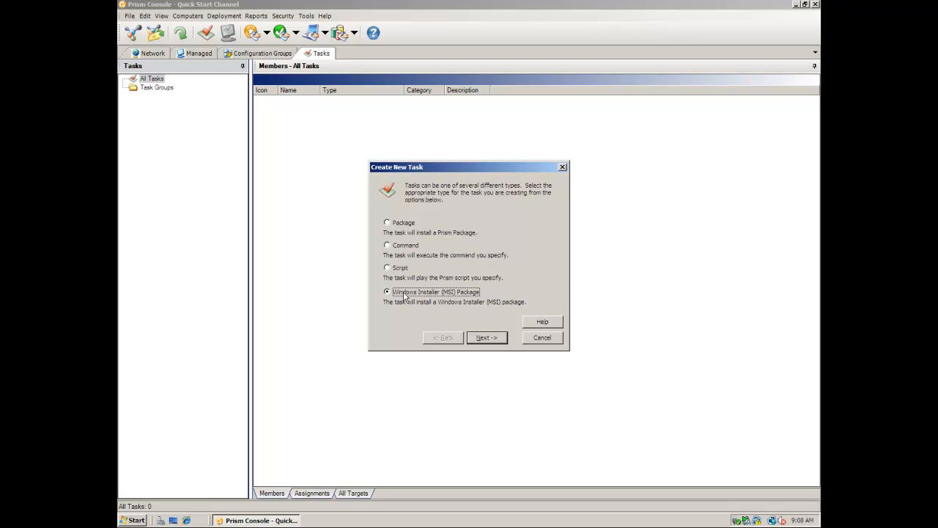
click(492, 341)
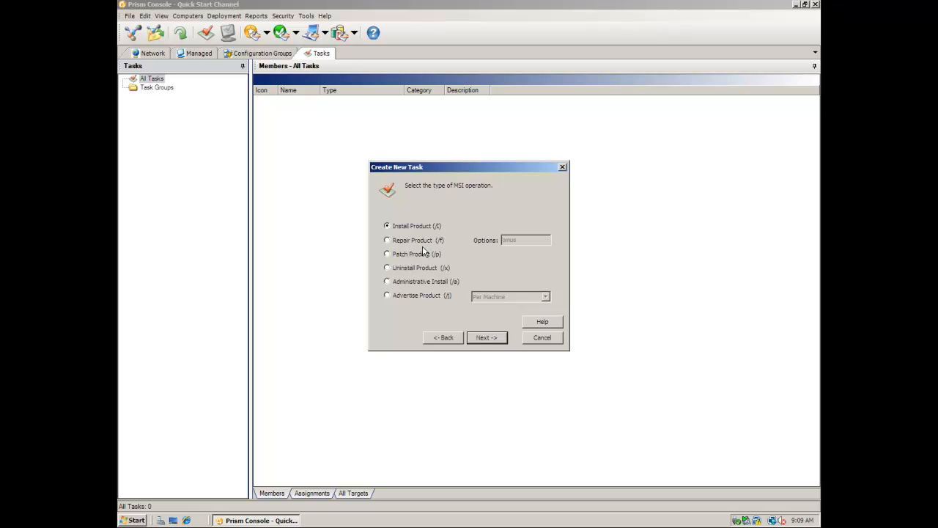
Keep Install Product and point the MSI path at 7z920-x64.msi on the network share
click(487, 339)
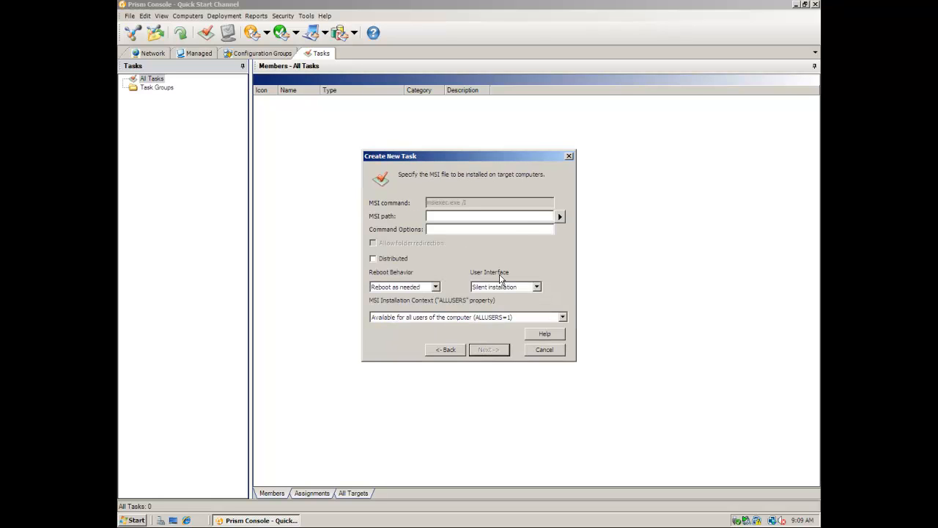
click(561, 216)
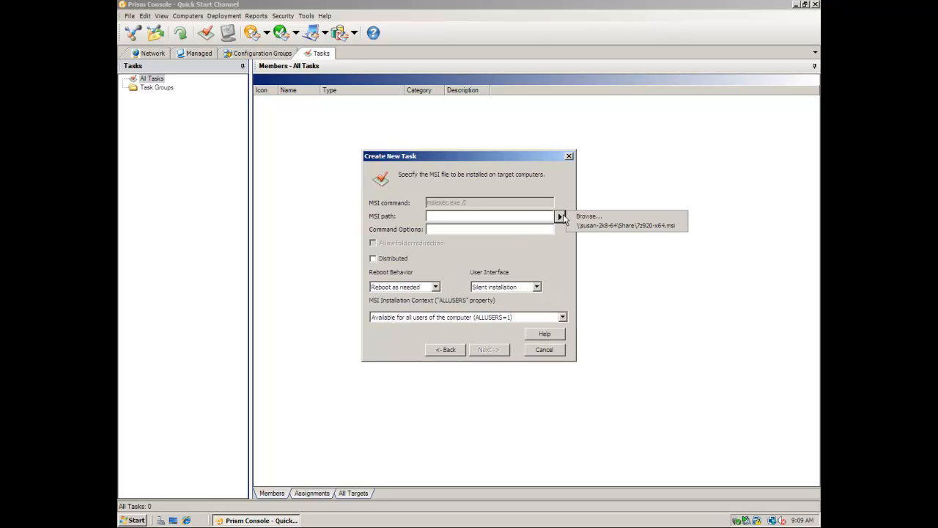
click(587, 217)
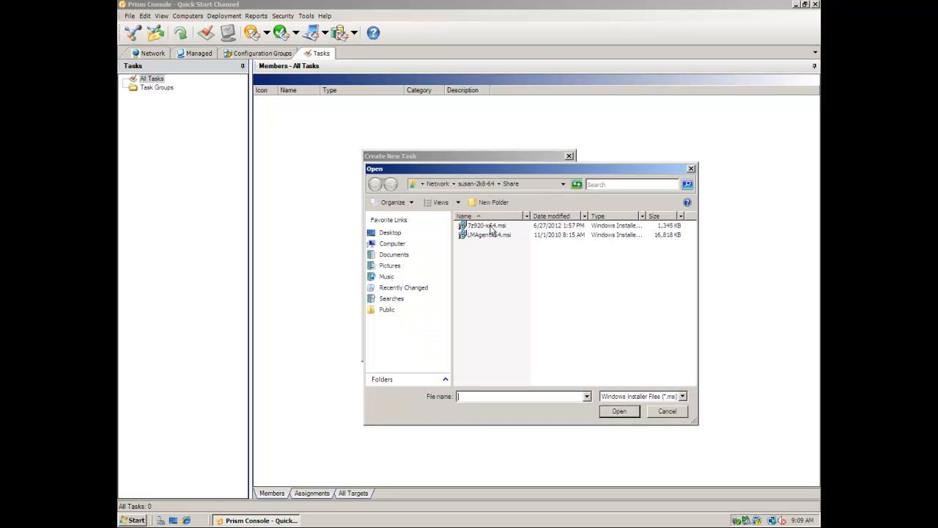
double_click(490, 227)
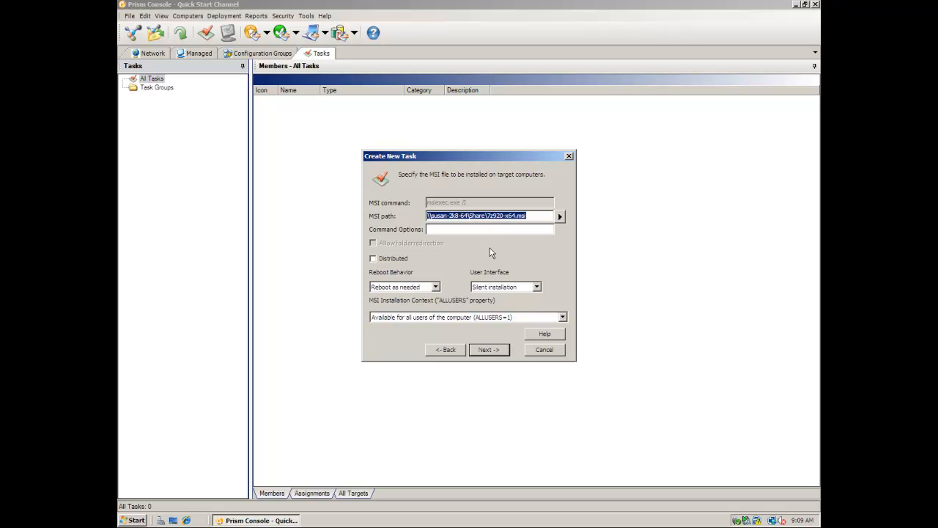
click(439, 229)
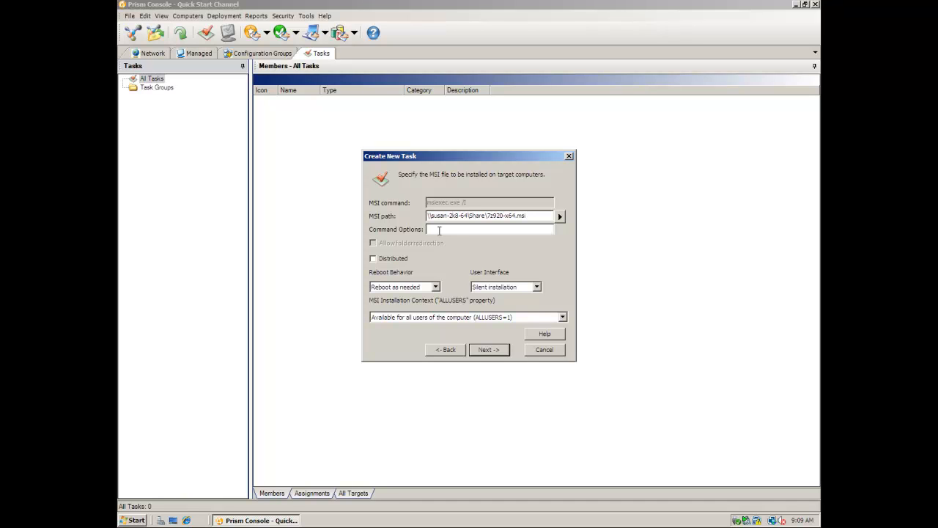
Keep reboot as needed, silent installation and the all-users (ALLUSERS=1) install context
click(435, 288)
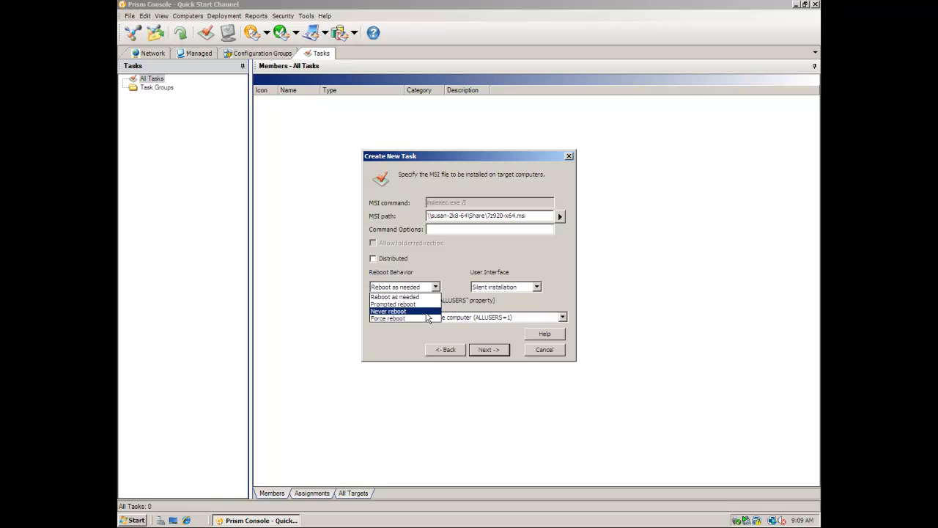
click(427, 297)
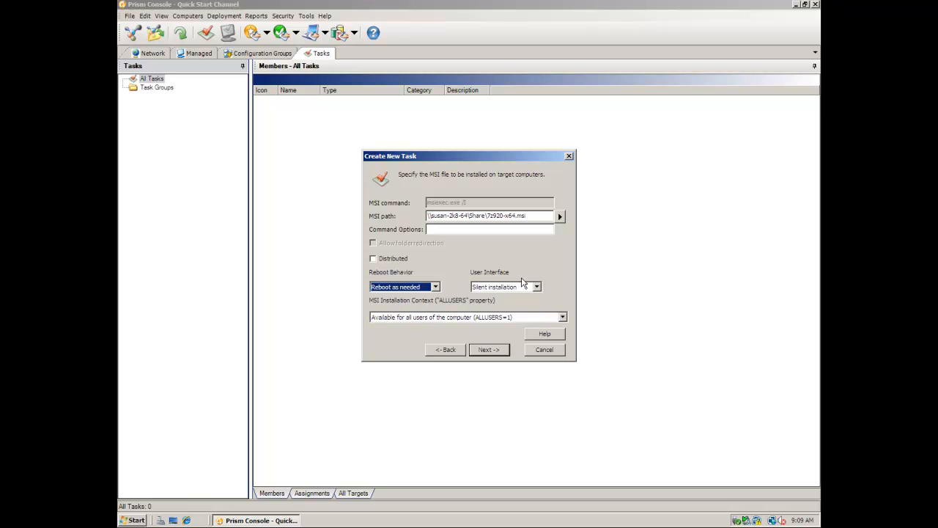
click(516, 287)
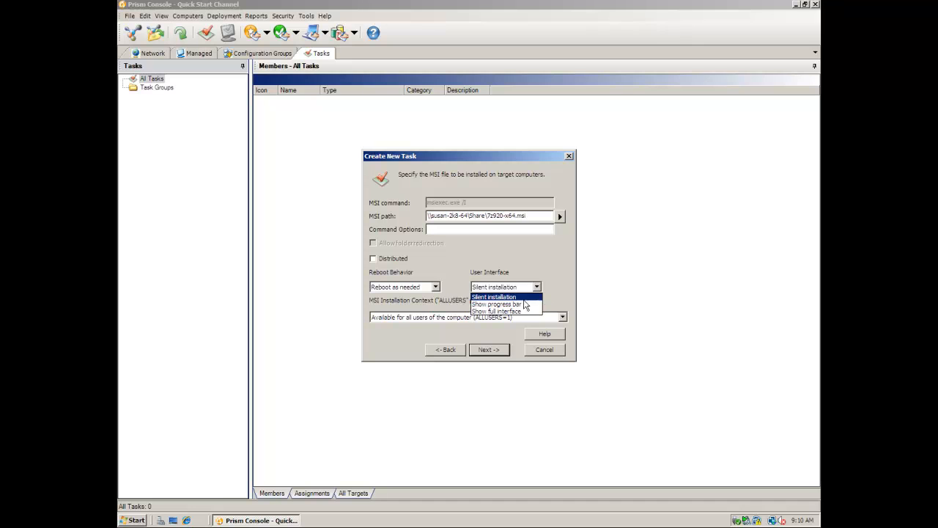
click(551, 294)
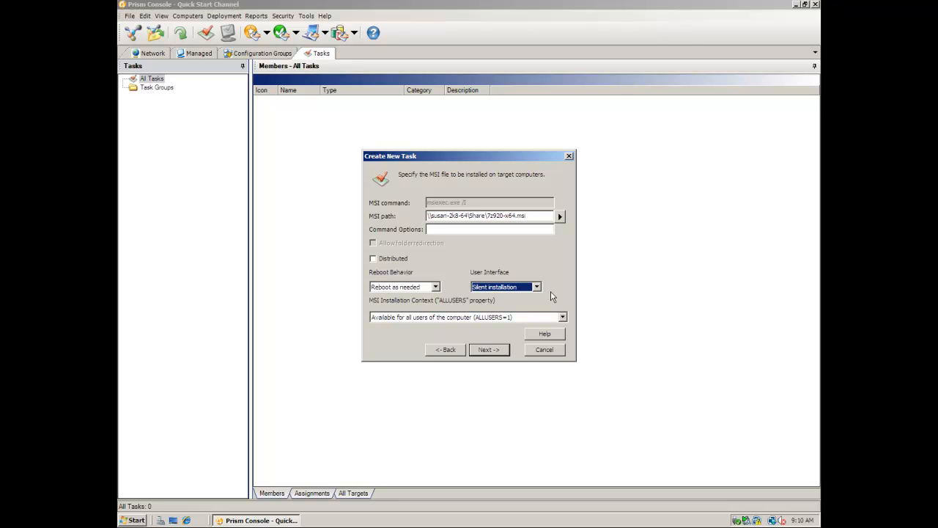
click(496, 318)
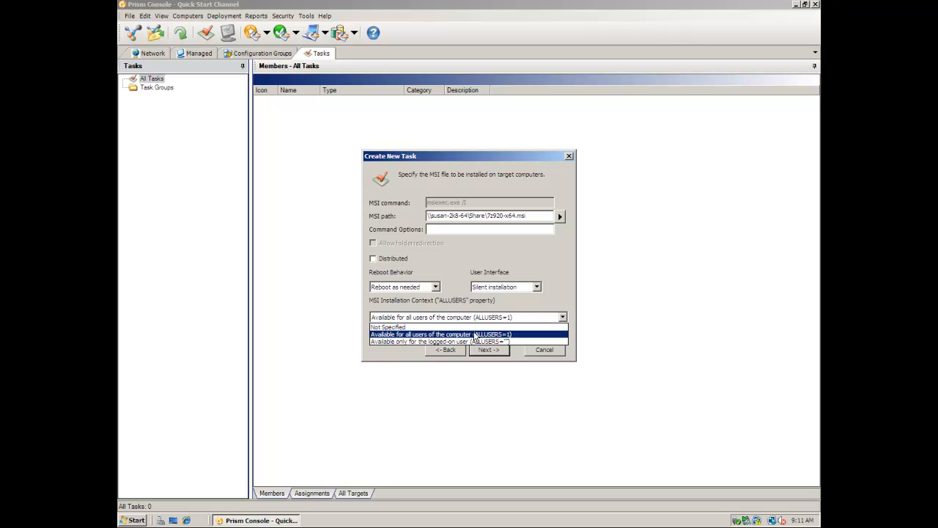
click(475, 335)
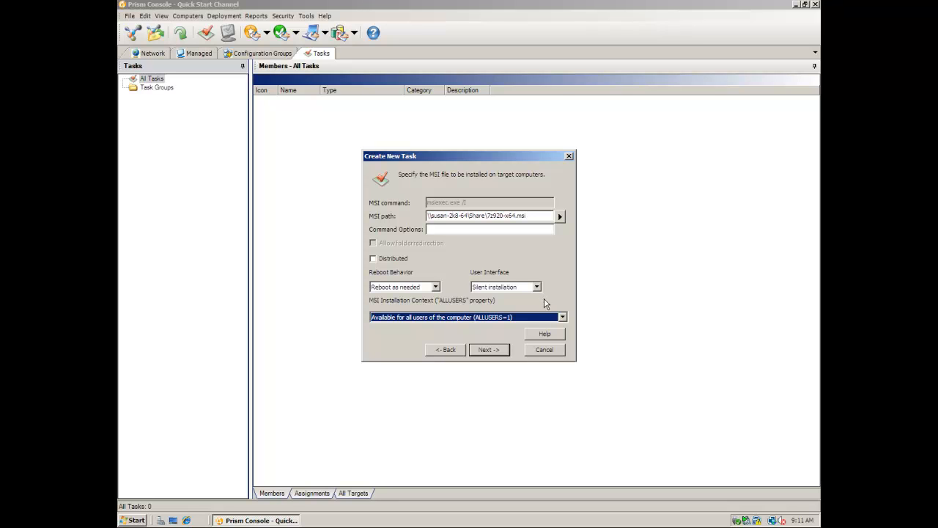
click(495, 350)
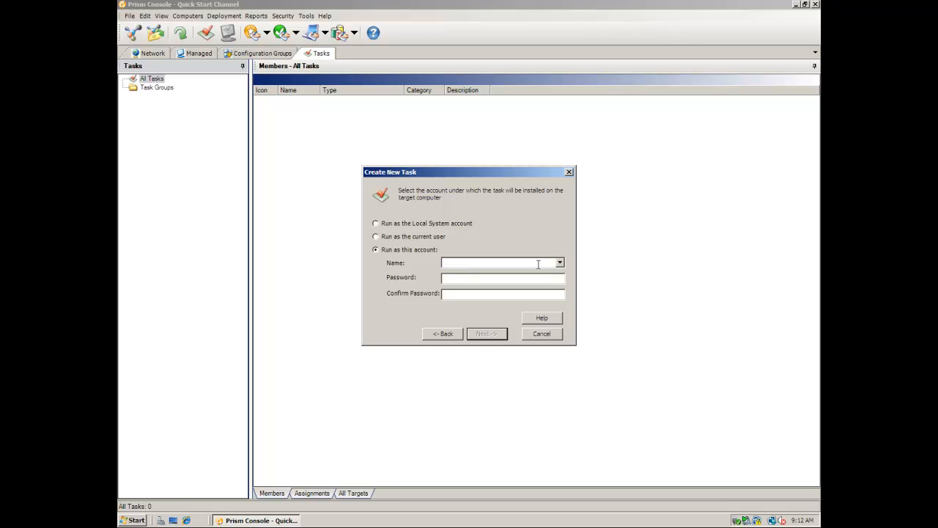
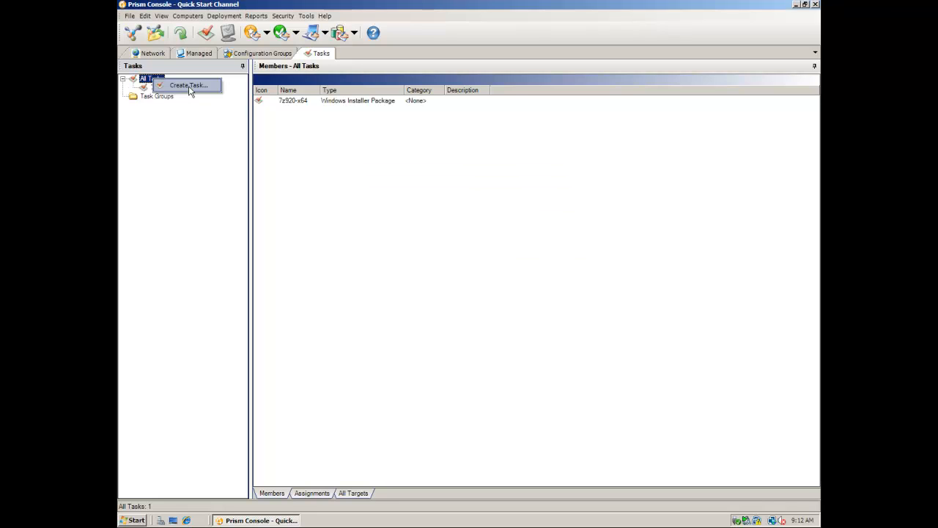
Begin another new Windows Installer (MSI) Package task
click(189, 85)
click(409, 294)
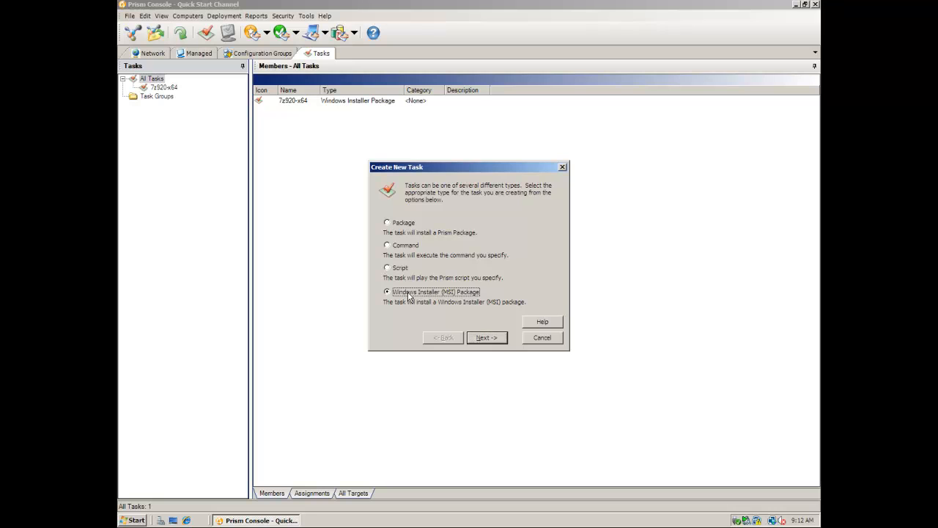
click(489, 338)
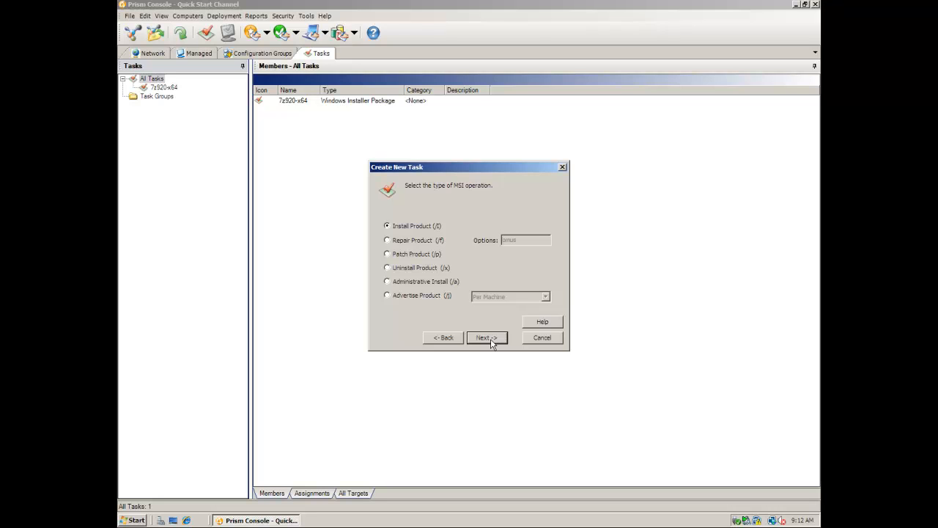
Keep Install Product, select LMAgentx64.msi from the share, and paste the server options
click(491, 339)
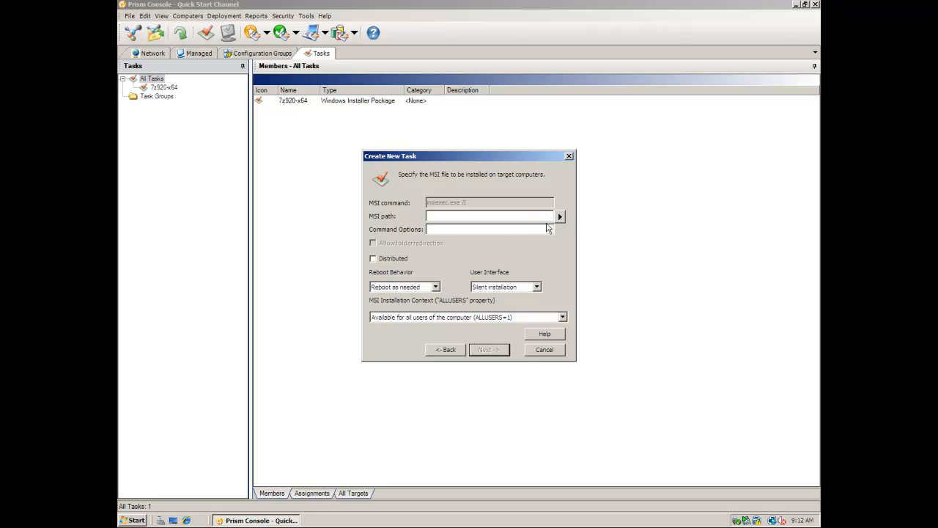
click(561, 218)
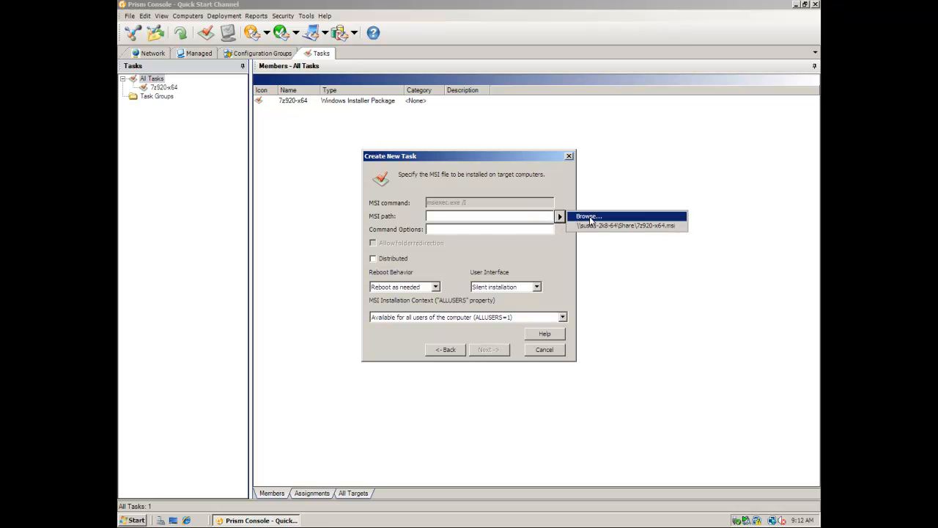
click(583, 217)
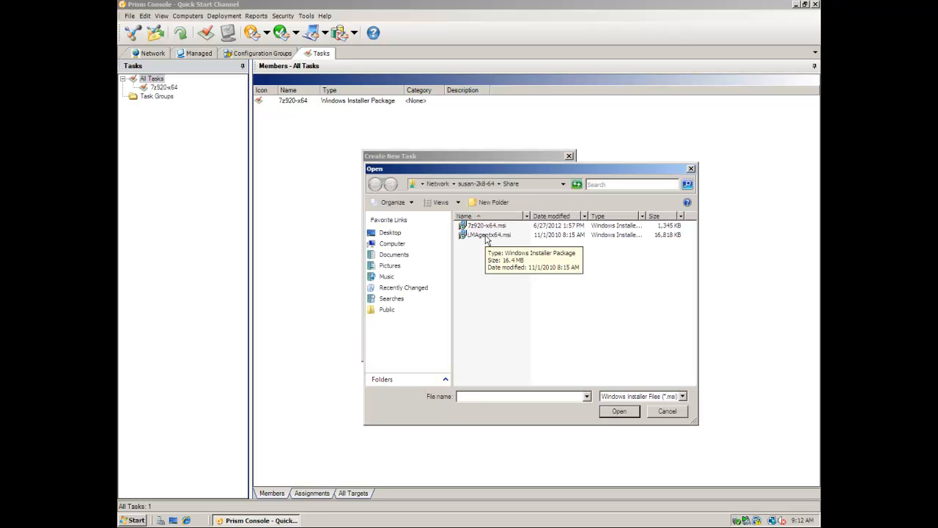
double_click(485, 236)
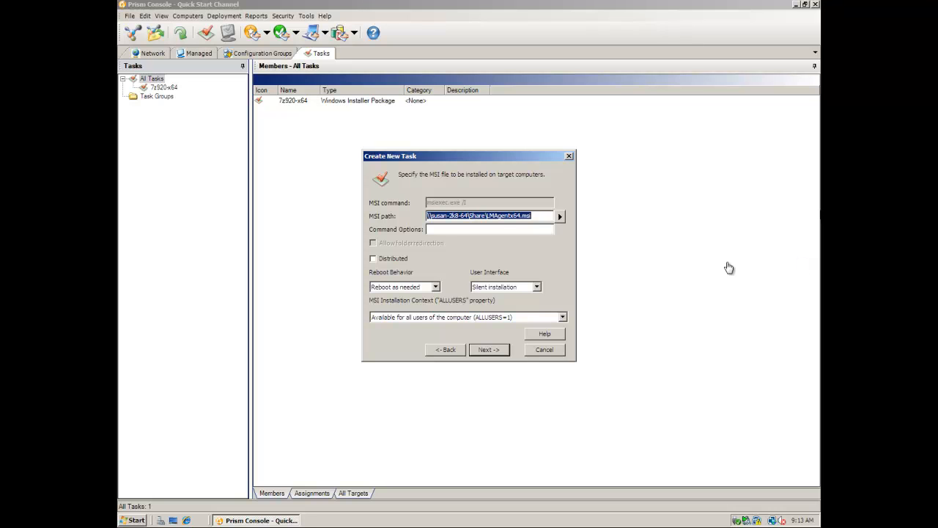
click(514, 230)
text(SERVERIPADDRESS=192.168.1.10 SERVERPORT=80)
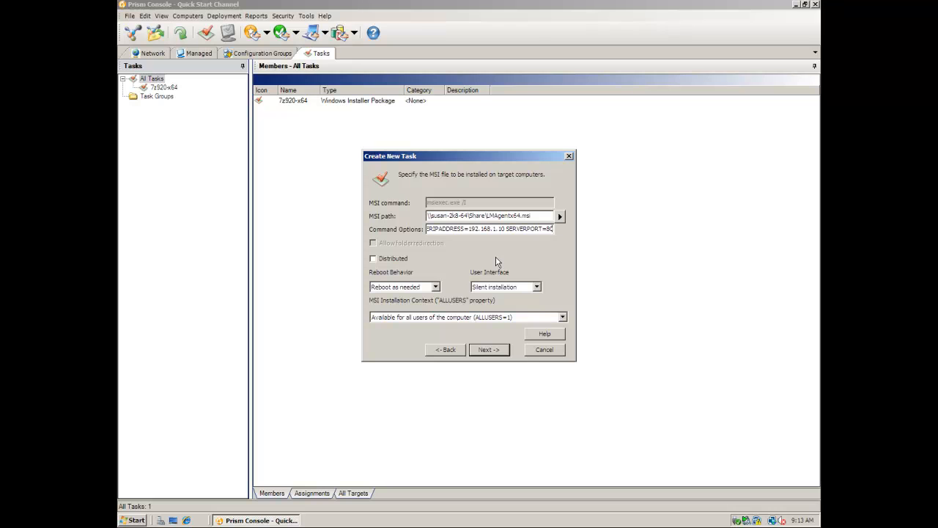
Accept command options SERVERIPADDRESS=192.168.1.10 SERVERPORT=80 and move to the run-account page
click(488, 349)
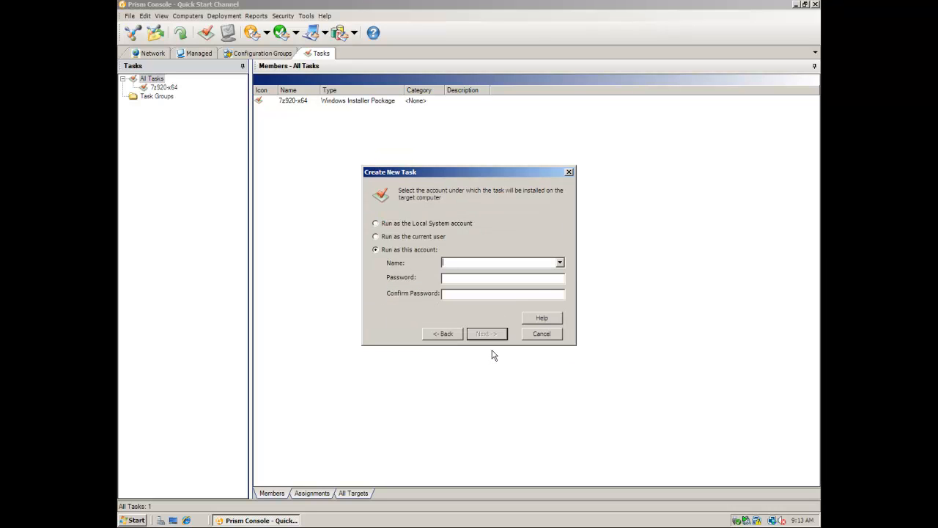
Choose the saved domain account from the Name list and enter 'PPM Install' as the task name
click(560, 263)
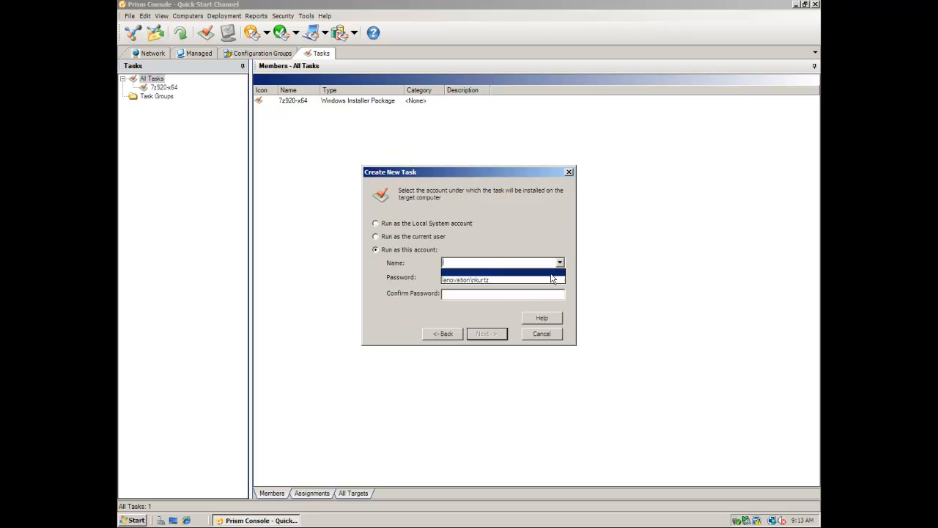
click(498, 272)
click(486, 333)
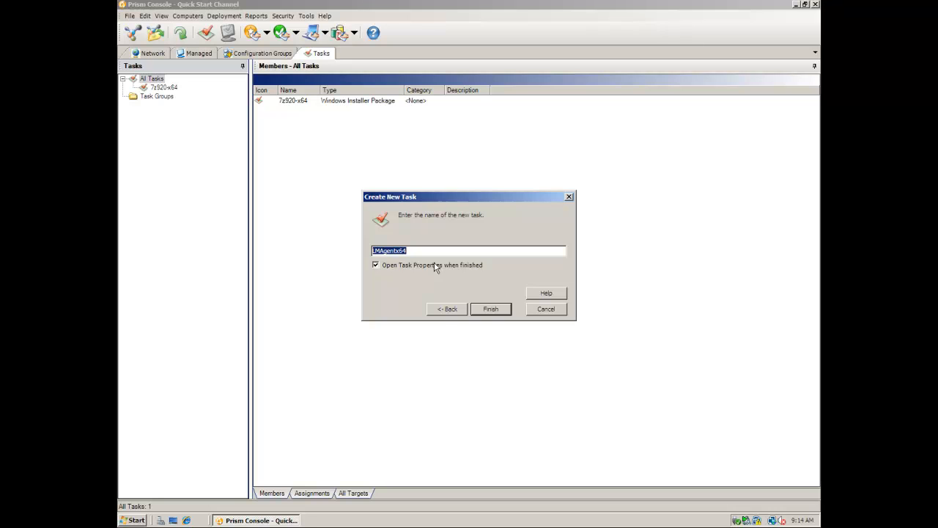
text(PPM Install)
Finish the PPM Install task and inspect its Prerequisites and Notifications properties
click(489, 308)
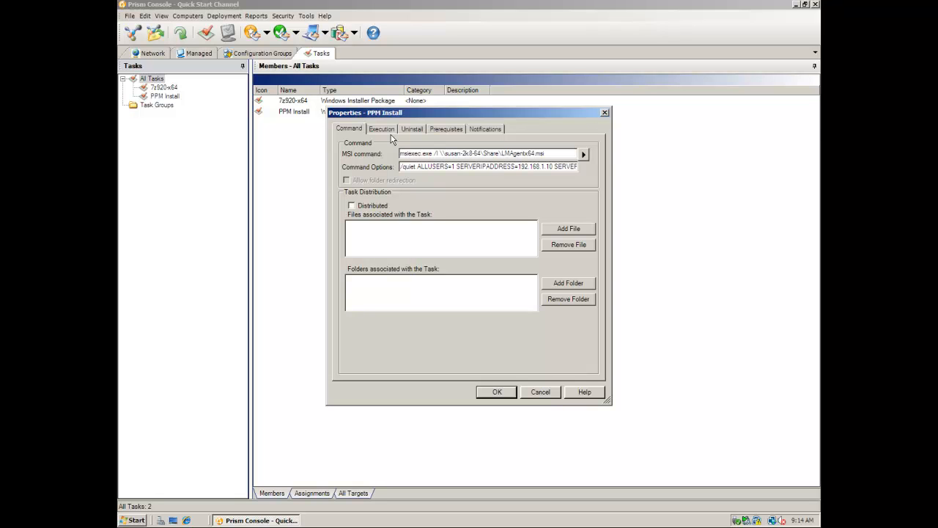
click(436, 129)
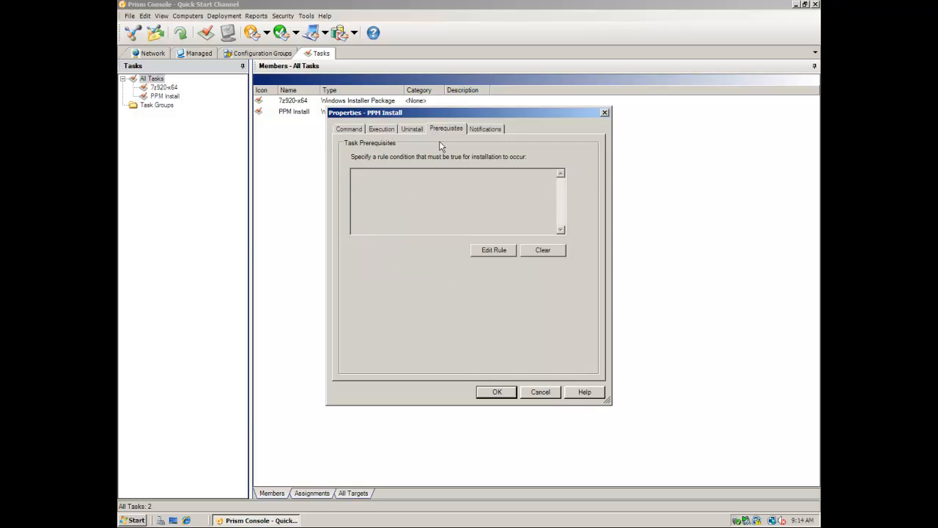
click(496, 127)
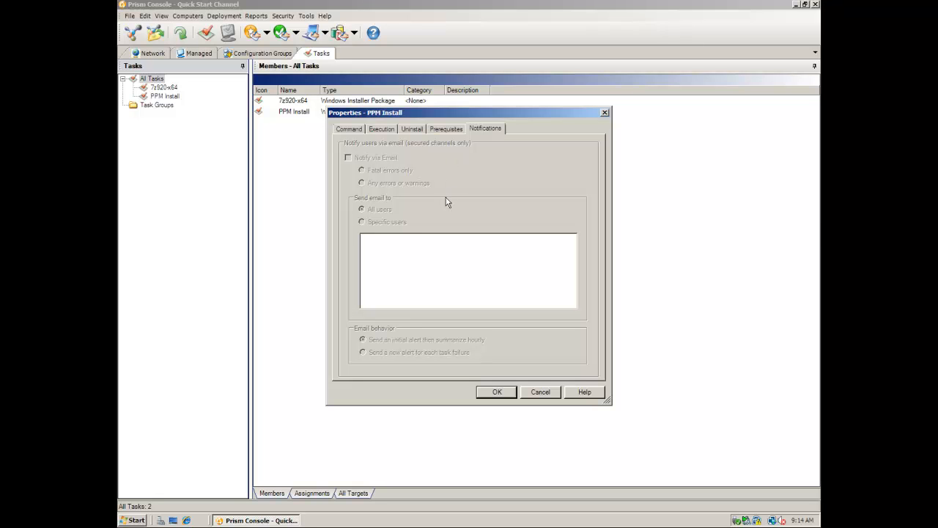